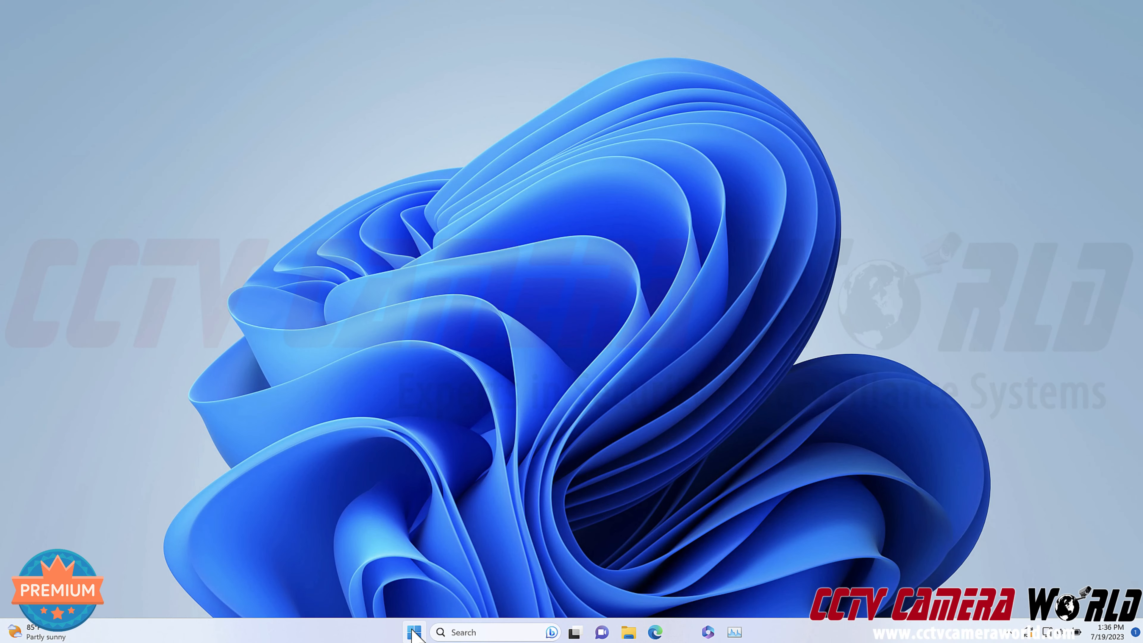
Launch SmartPSS from a Start search for 'smart' with admin rights and open the Devices list.
{"action": "left_click", "coordinate": [413, 632]}
{"action": "type", "text": "smartPSS"}
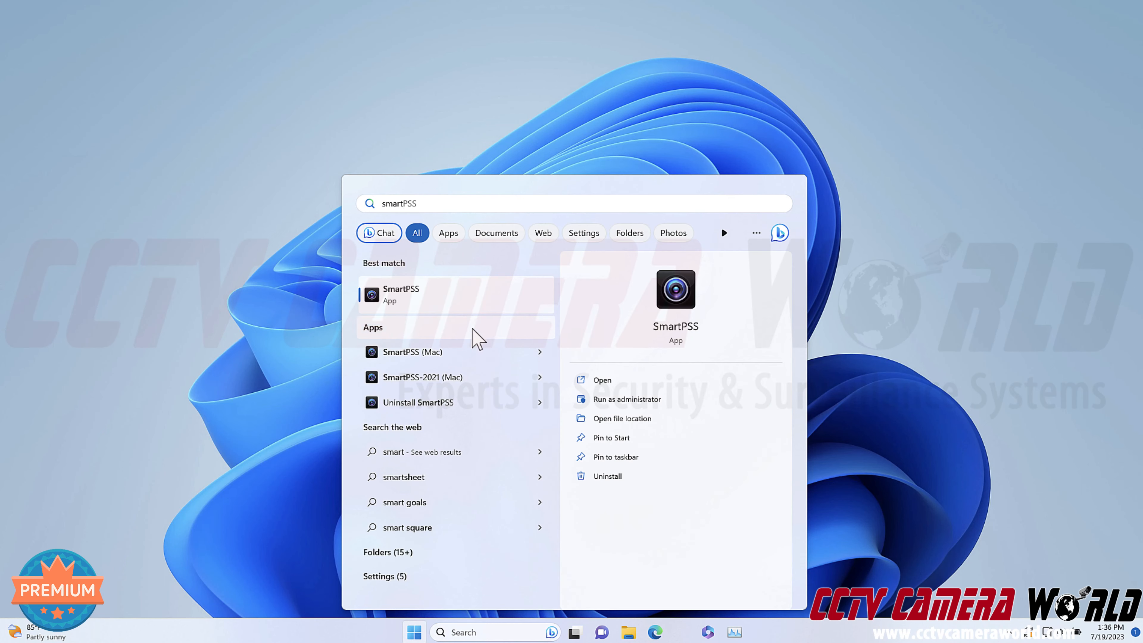
{"action": "left_click", "coordinate": [461, 308]}
{"action": "left_click", "coordinate": [517, 420]}
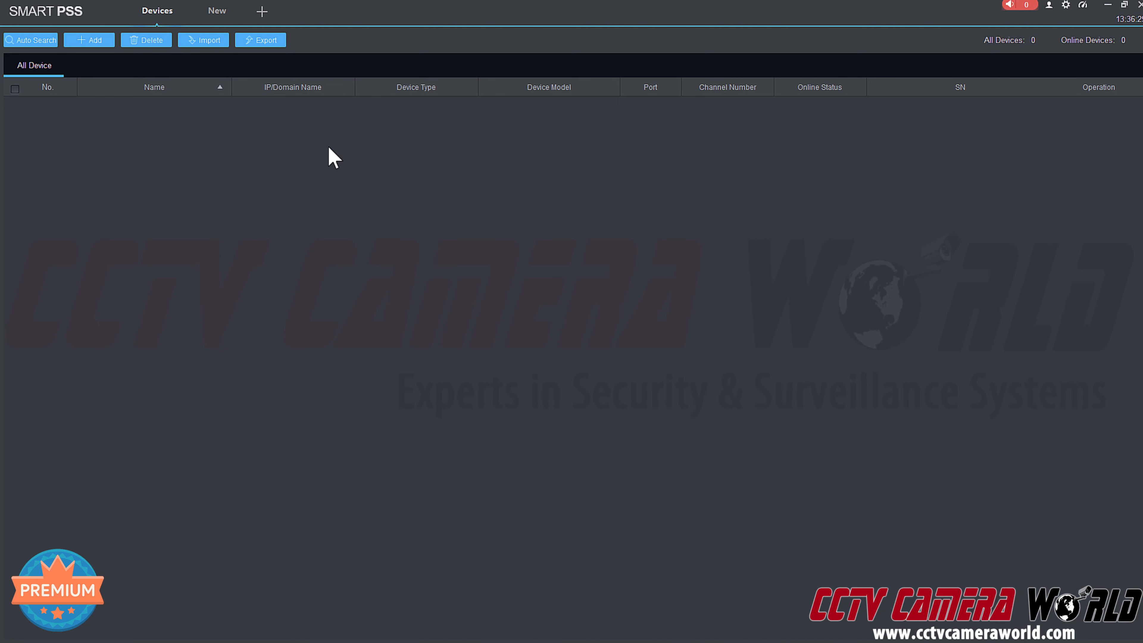
{"action": "left_click", "coordinate": [262, 11]}
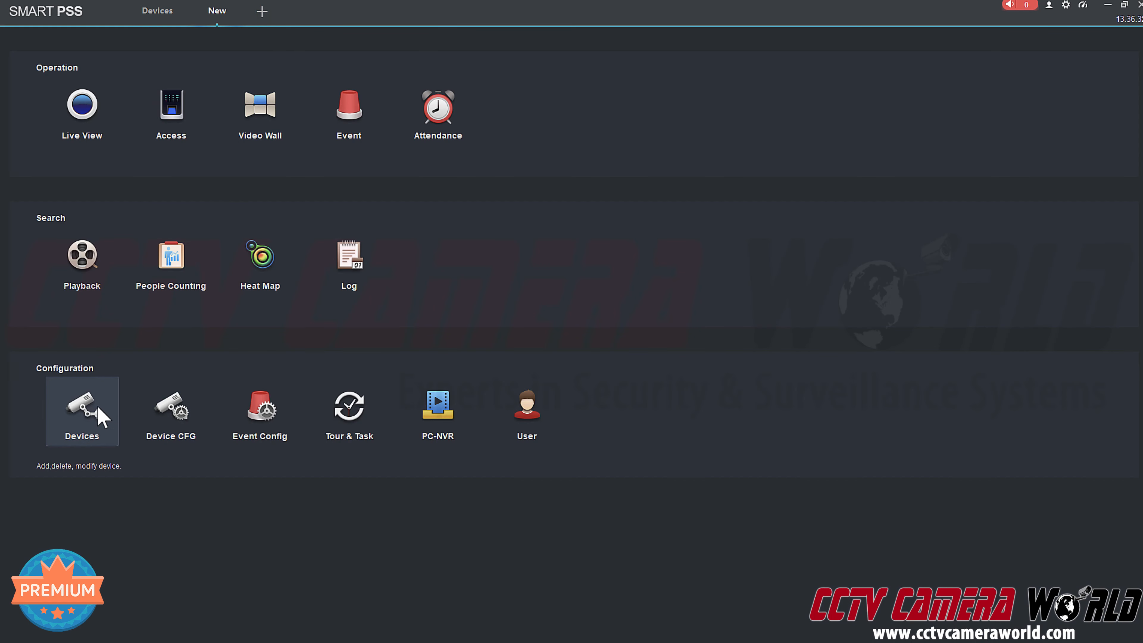
{"action": "left_click", "coordinate": [98, 408]}
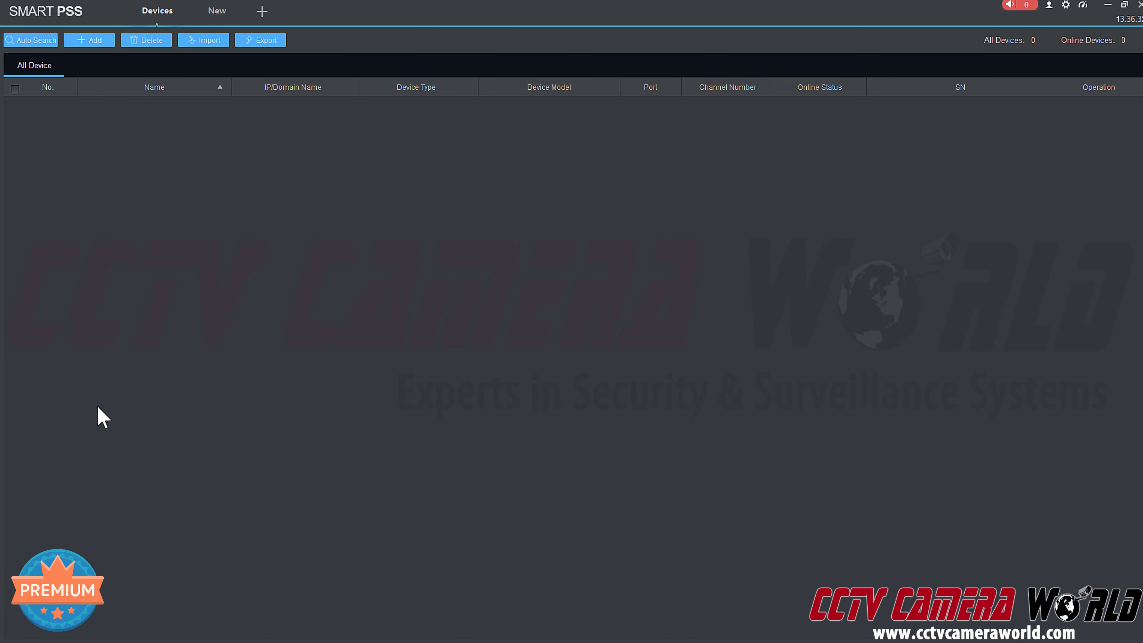
Start a manual device add using the SN (P2P) method and paste in the camera's serial number.
{"action": "left_click", "coordinate": [82, 43]}
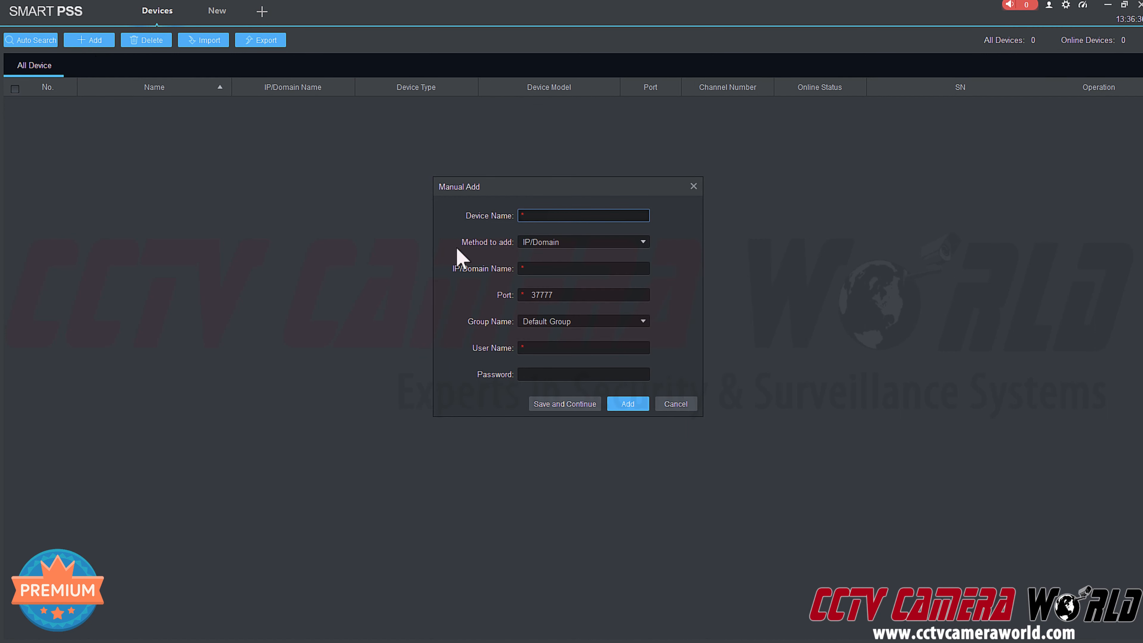
{"action": "left_click", "coordinate": [545, 243]}
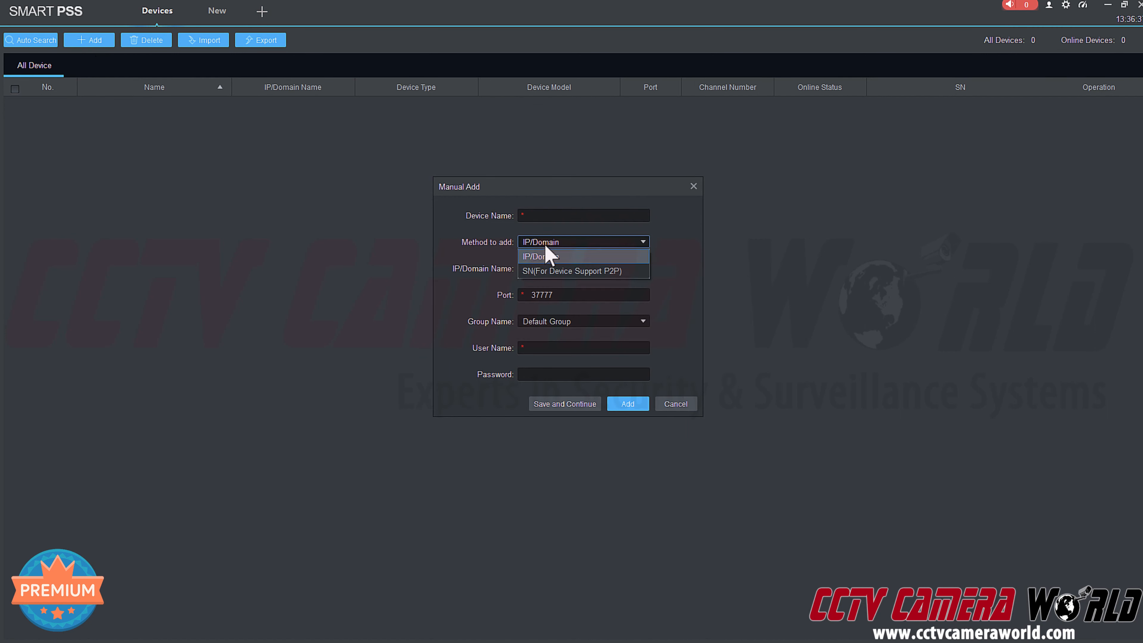
{"action": "left_click", "coordinate": [547, 272]}
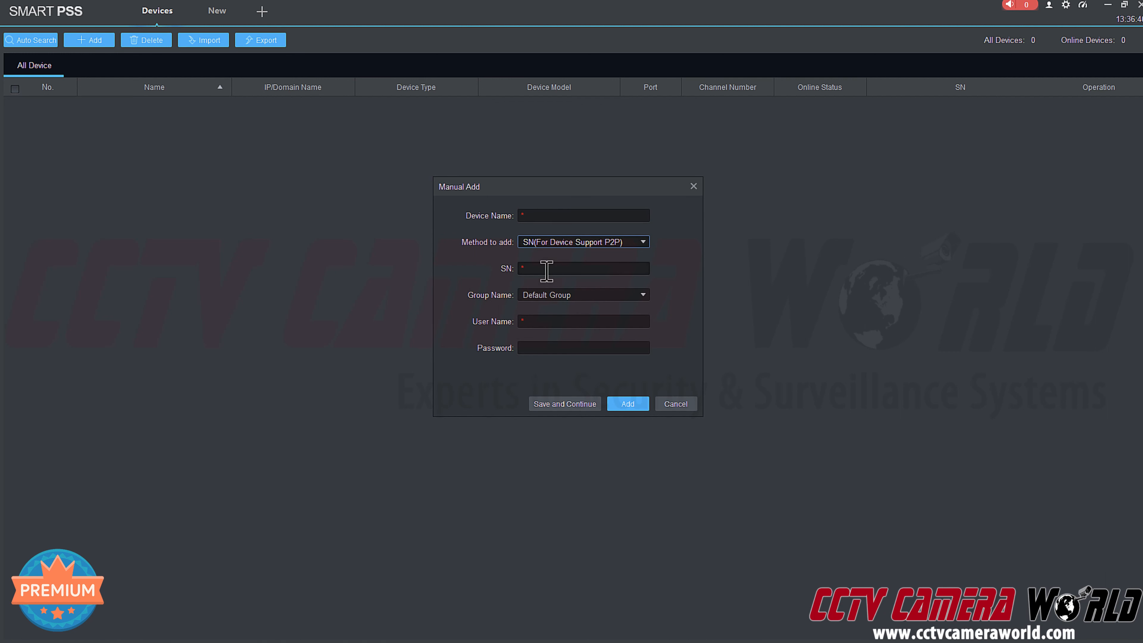
{"action": "left_click", "coordinate": [550, 268]}
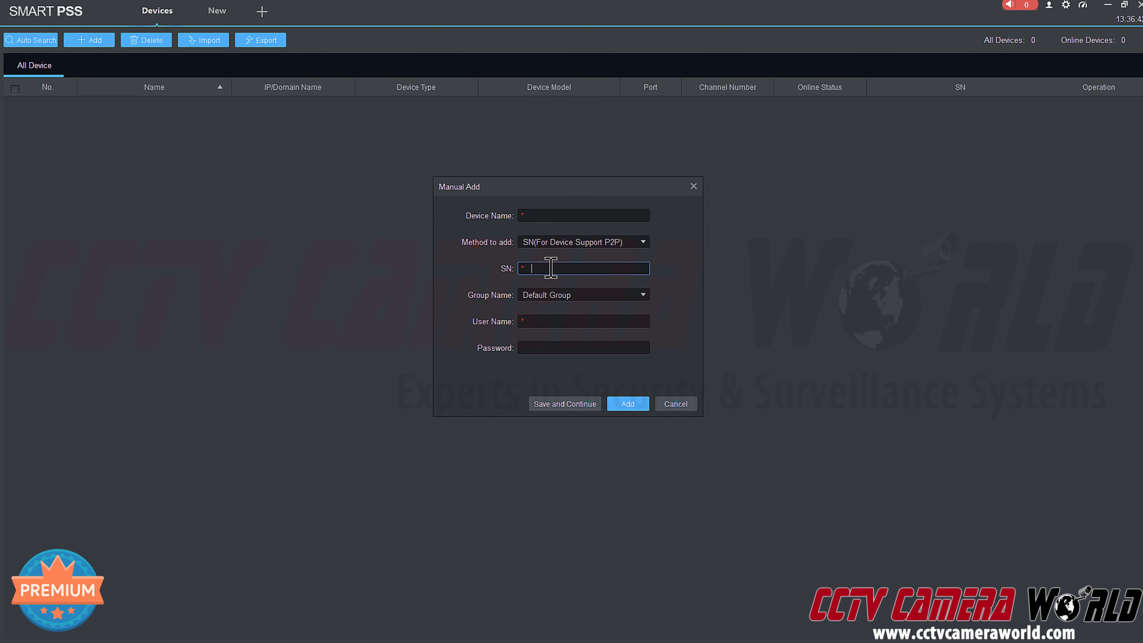
{"action": "key", "text": "ctrl+v"}
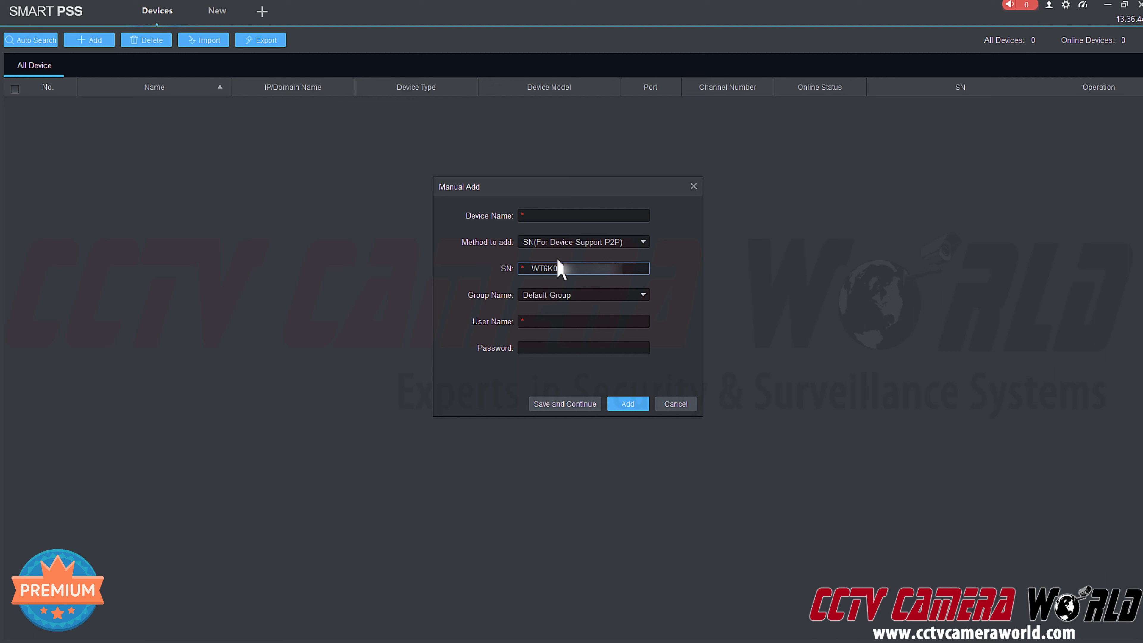
Name the device 'mycam' with user name admin and enter the camera's password.
{"action": "left_click", "coordinate": [547, 215]}
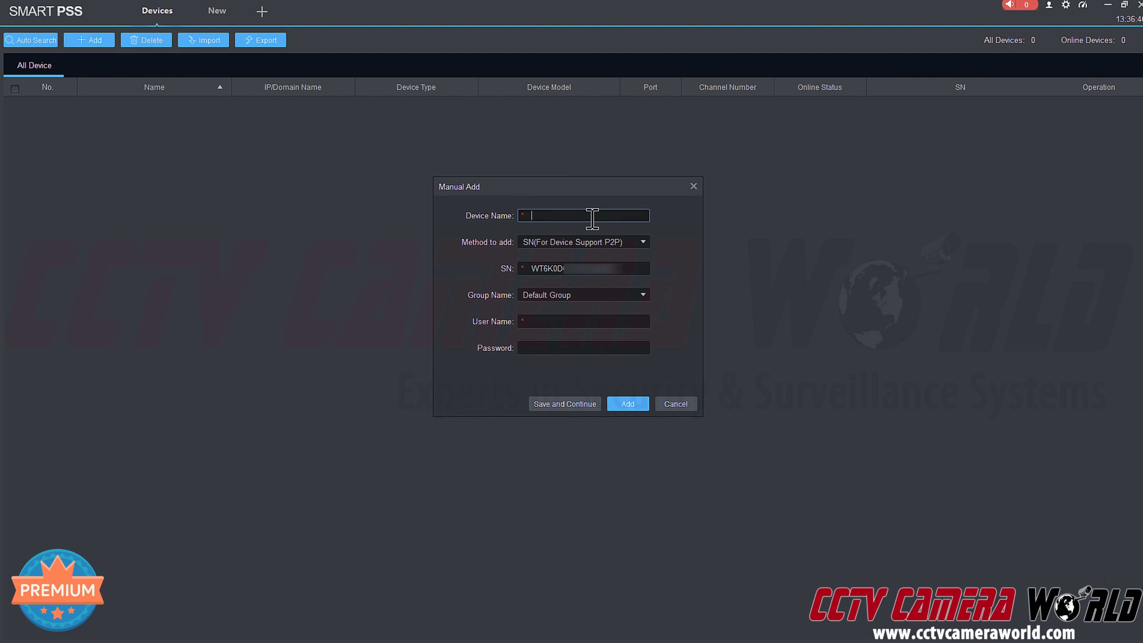
{"action": "type", "text": "mycam"}
{"action": "left_click", "coordinate": [586, 322]}
{"action": "type", "text": "admin"}
{"action": "key", "text": "Tab"}
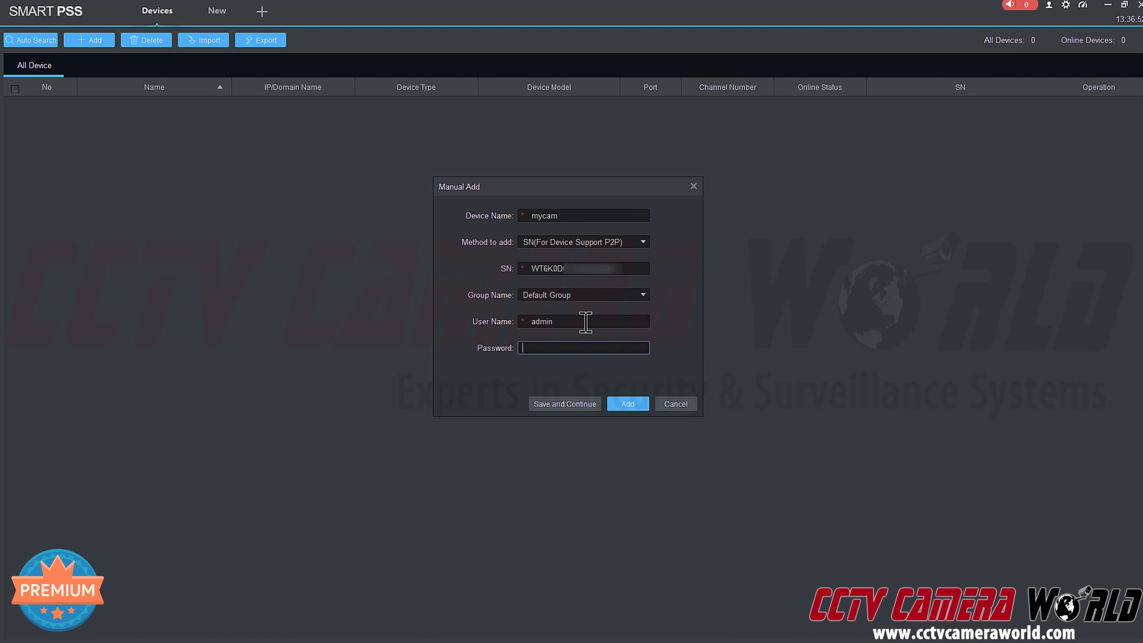
{"action": "type", "text": "admin123"}
Add mycam to the device list, log it in to bring it online, and return to the New tab.
{"action": "left_click", "coordinate": [628, 404]}
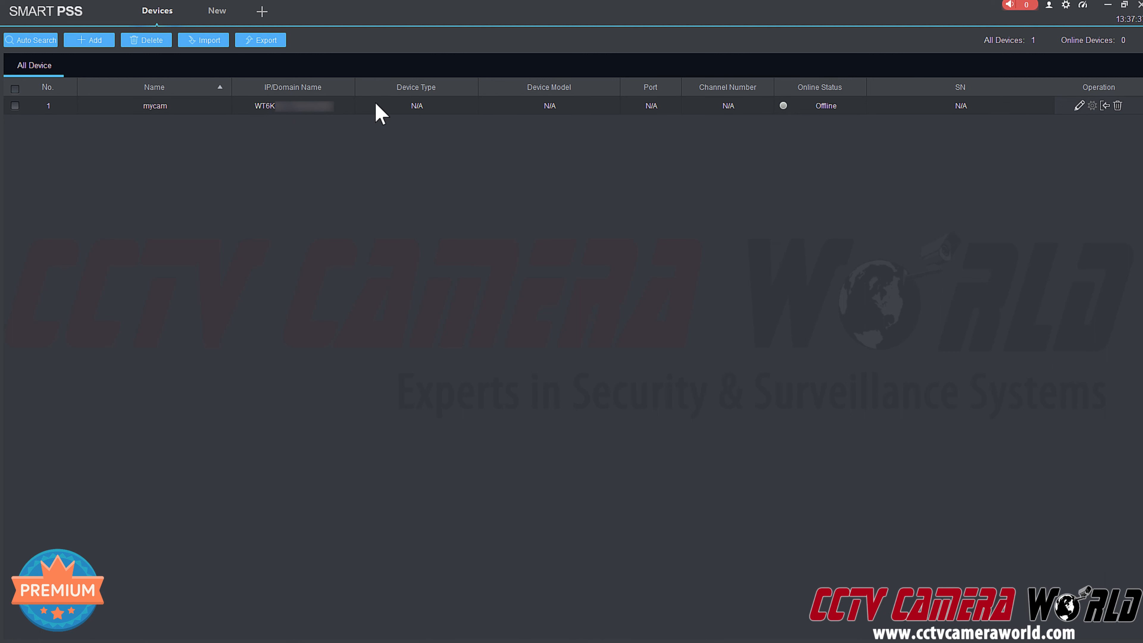
{"action": "left_click", "coordinate": [1102, 108]}
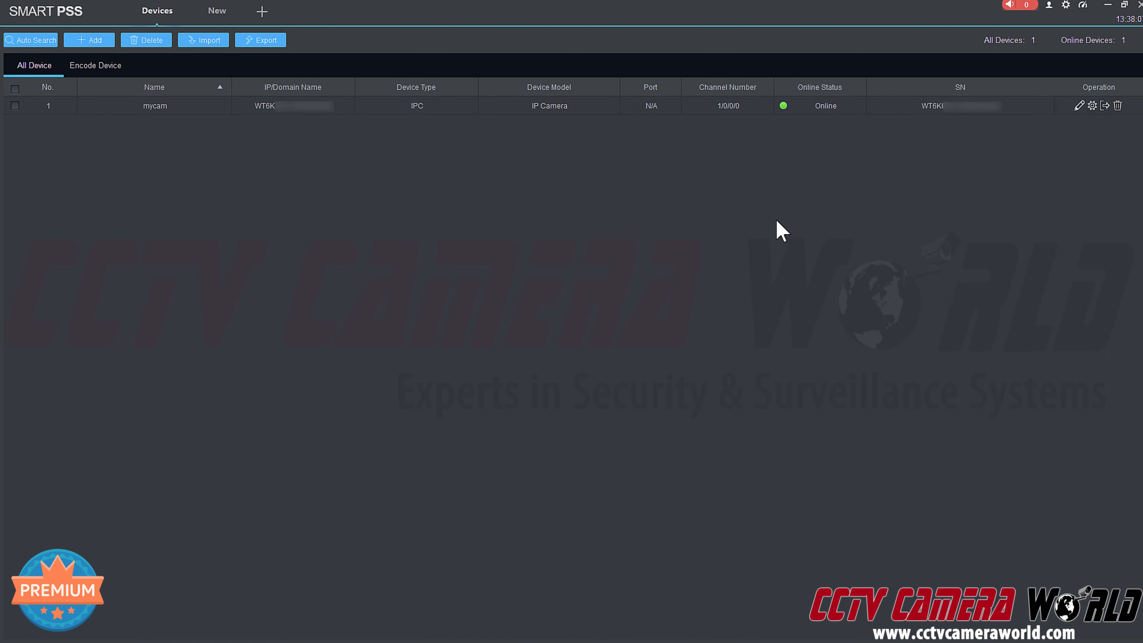
{"action": "left_click", "coordinate": [260, 14]}
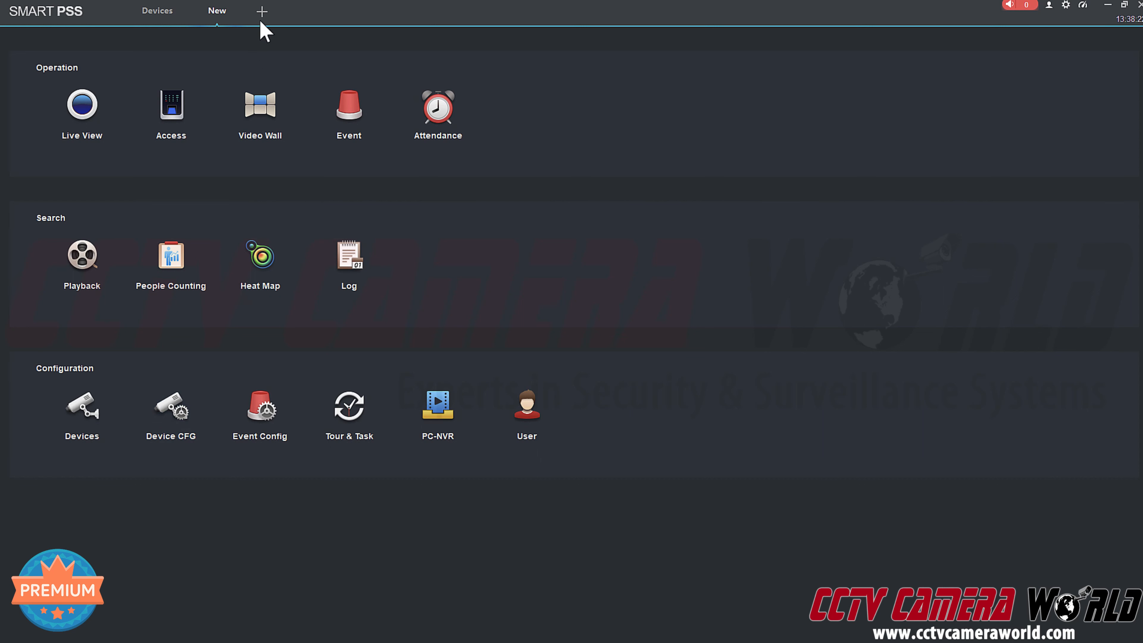
Show mycam's details in Device CFG, launch its web interface, and restore down the SmartPSS window.
{"action": "left_click", "coordinate": [170, 435]}
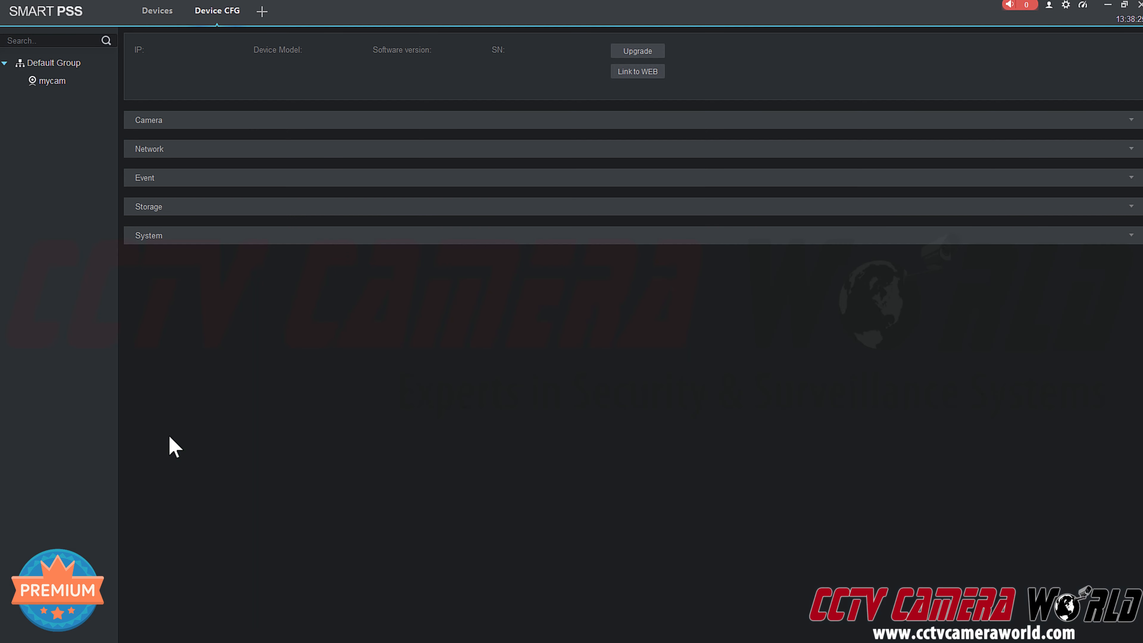
{"action": "left_click", "coordinate": [50, 82]}
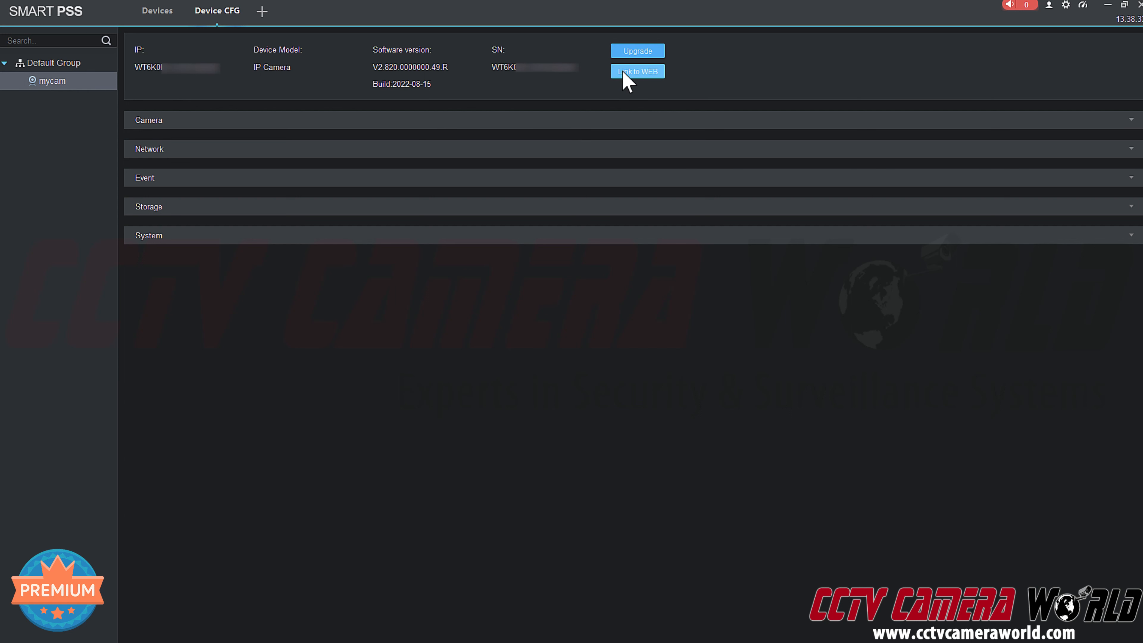
{"action": "left_click", "coordinate": [632, 75]}
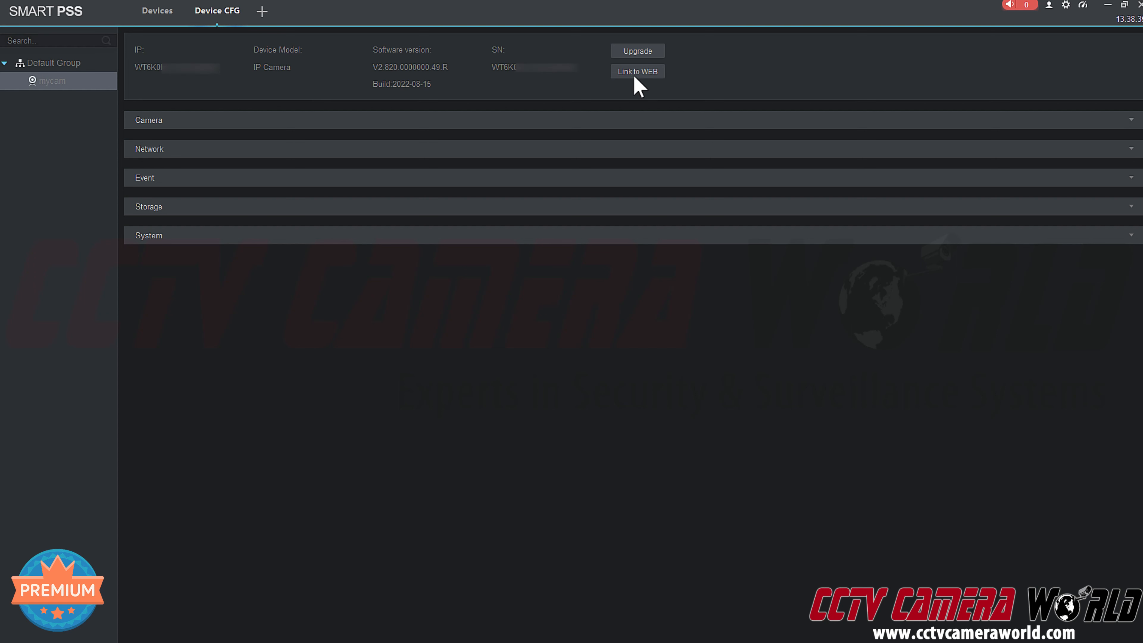
{"action": "left_click", "coordinate": [1124, 6]}
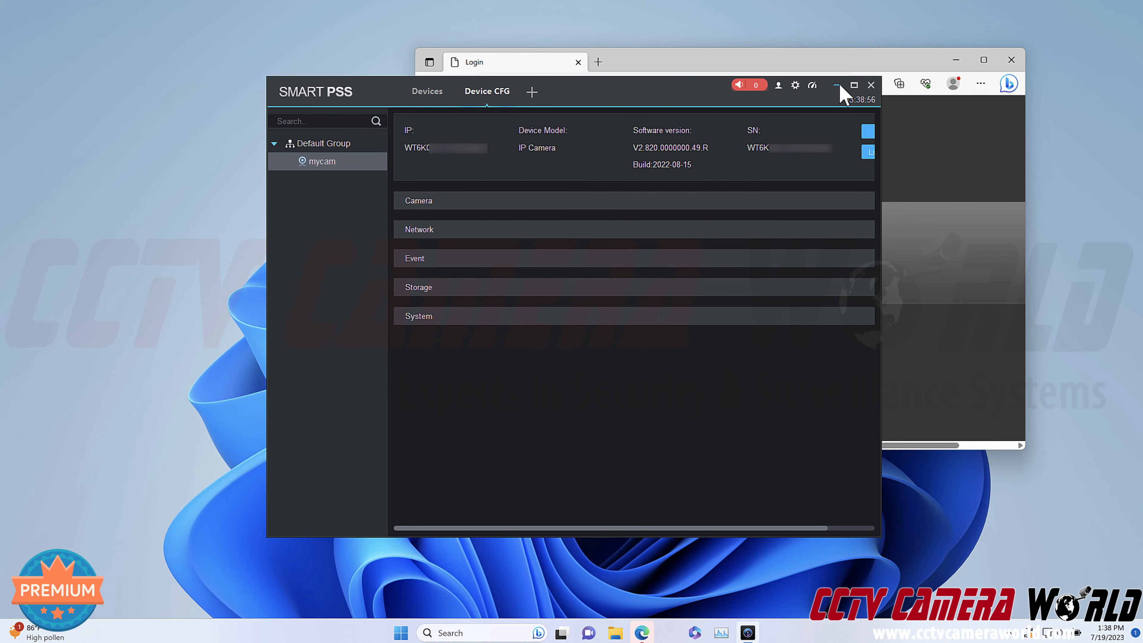
Resize SmartPSS and close the browser window holding the old camera login page.
{"action": "left_click", "coordinate": [855, 85]}
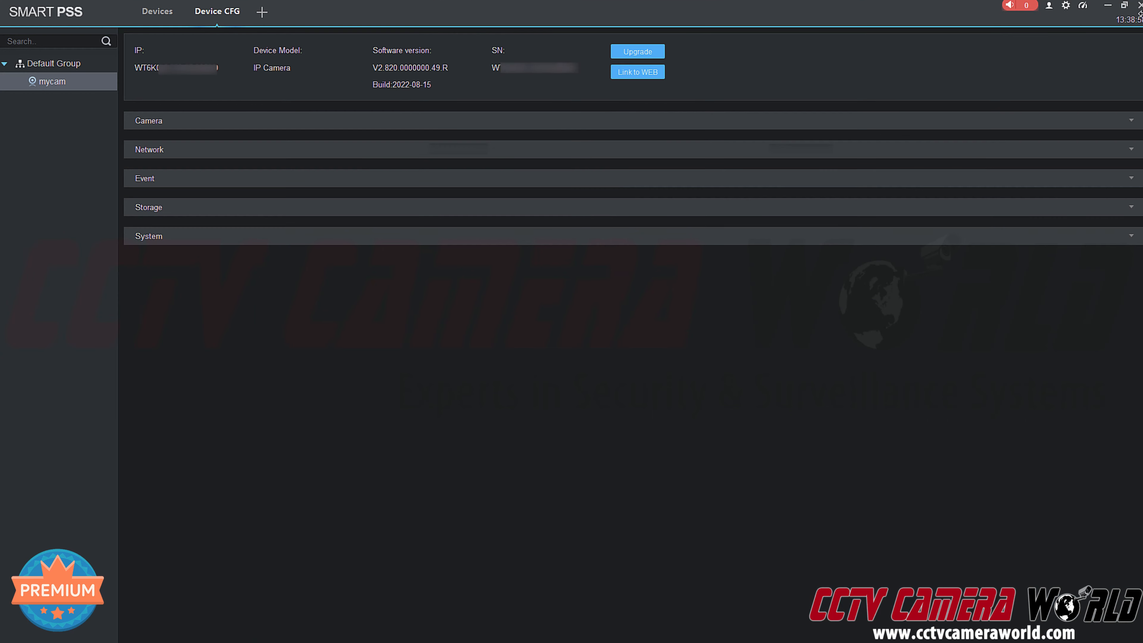
{"action": "left_click", "coordinate": [1124, 7]}
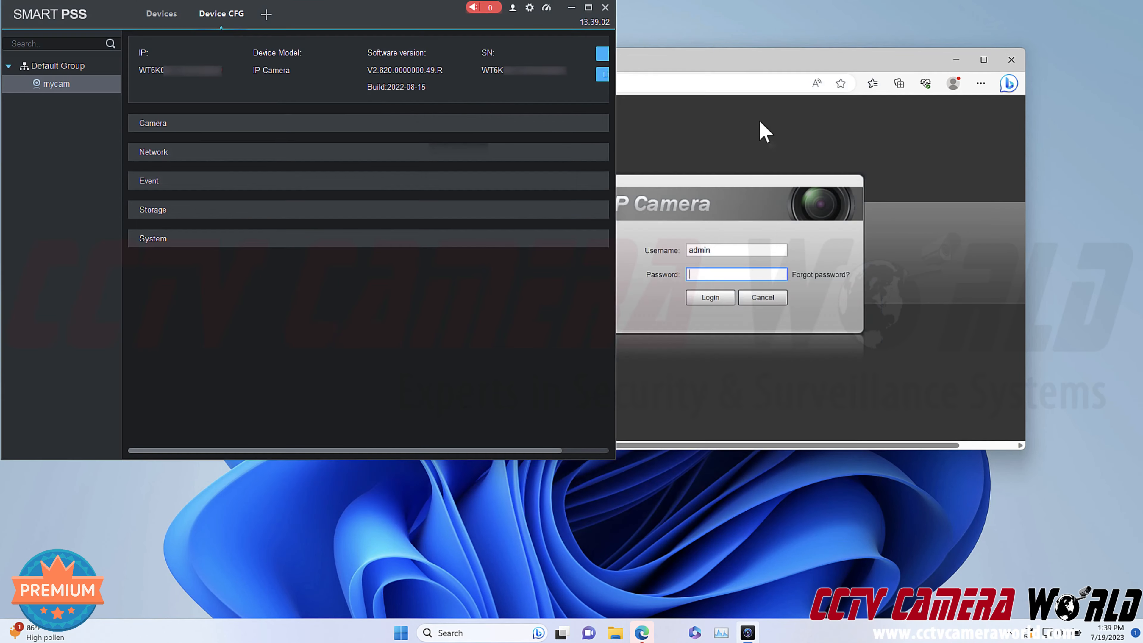
{"action": "left_click", "coordinate": [698, 70]}
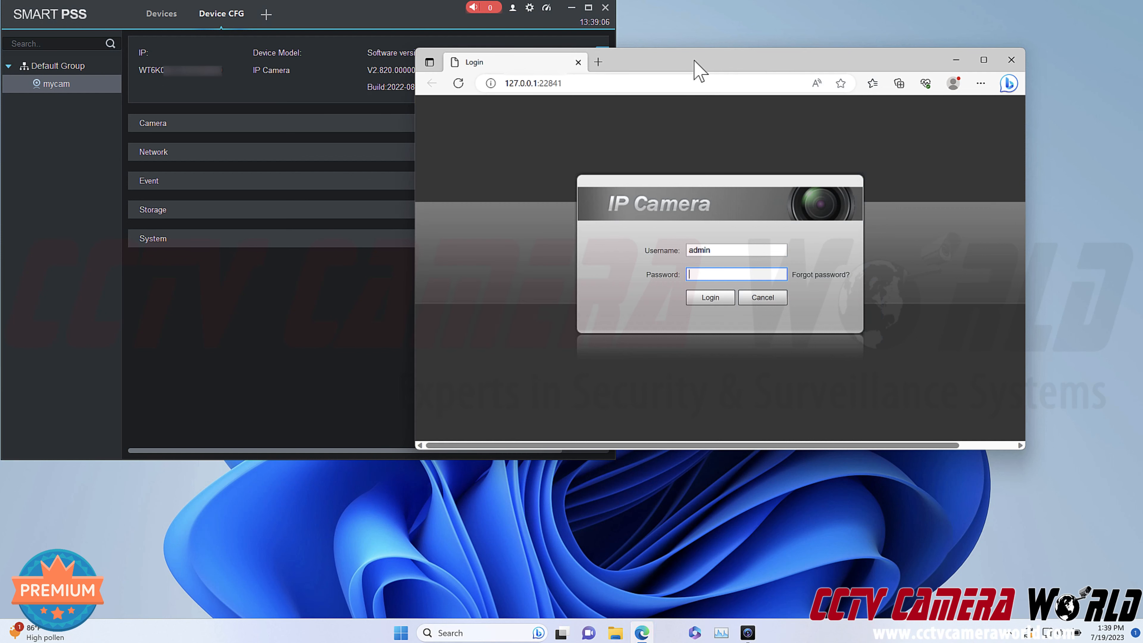
{"action": "left_click", "coordinate": [1011, 60]}
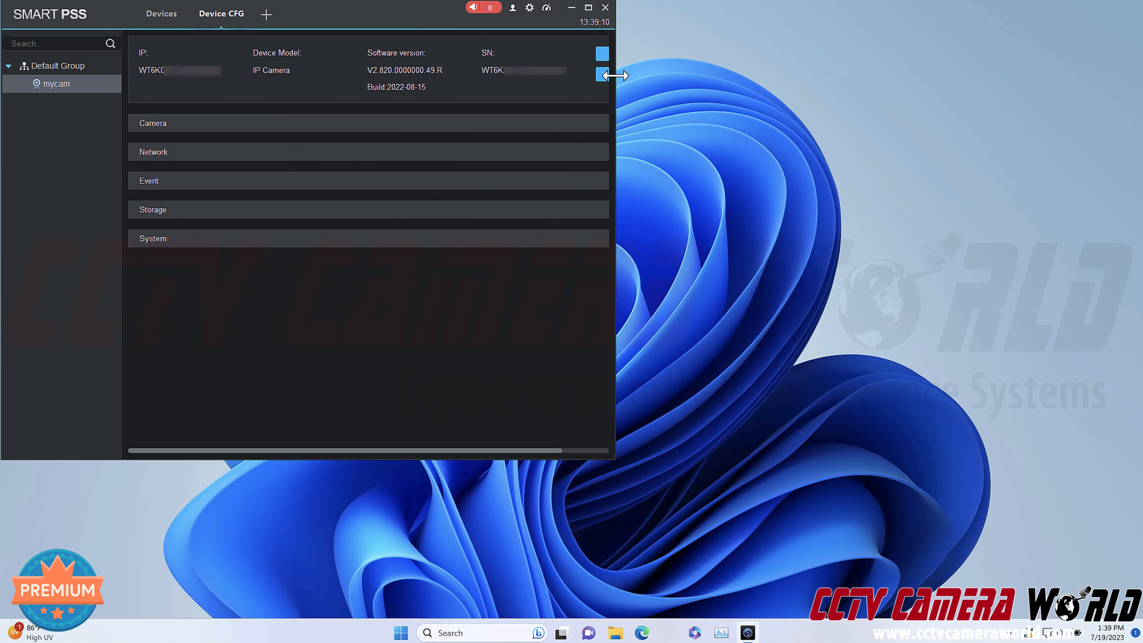
Widen SmartPSS, relaunch the camera login via Link to WEB, and bring Edge to the front.
{"action": "left_click_drag", "start_coordinate": [615, 76], "coordinate": [866, 75]}
{"action": "left_click", "coordinate": [626, 75]}
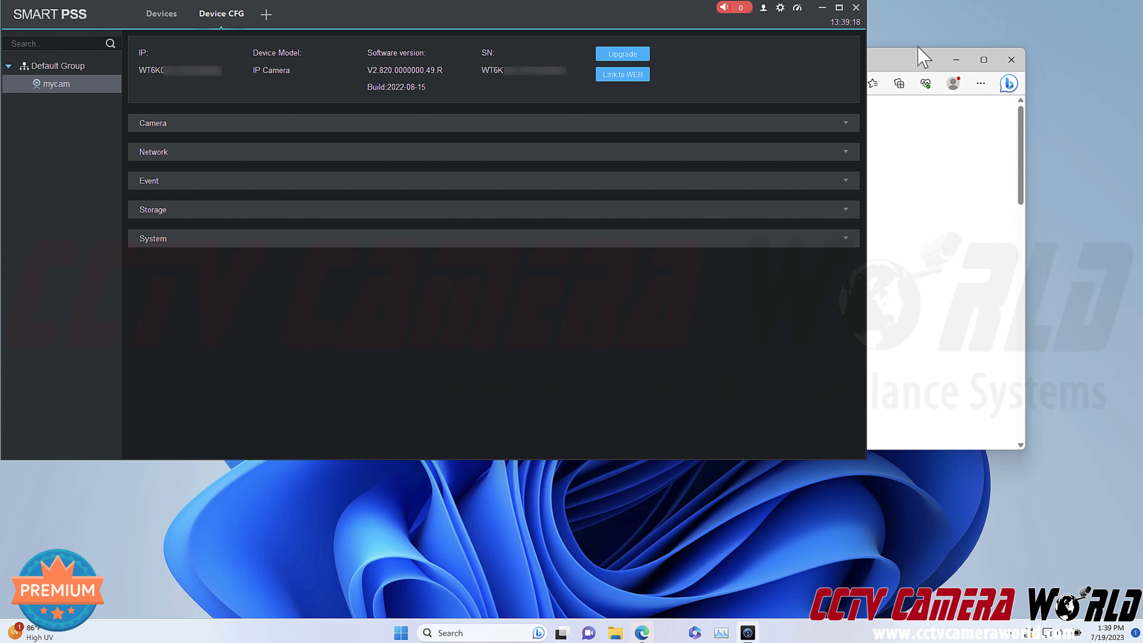
{"action": "left_click", "coordinate": [954, 60]}
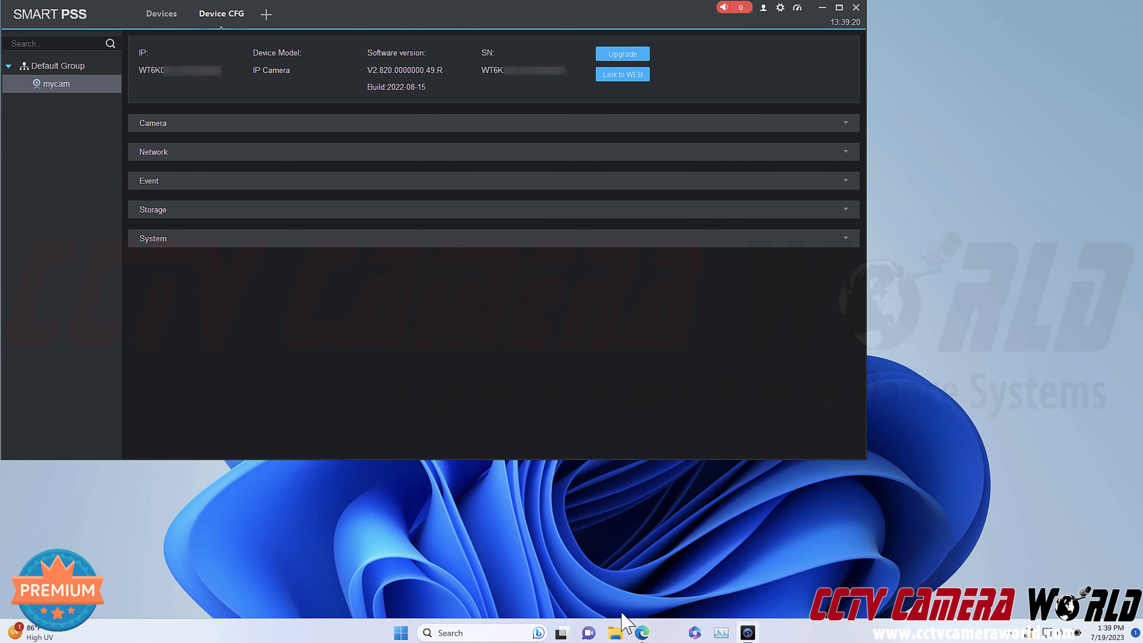
{"action": "left_click", "coordinate": [641, 634]}
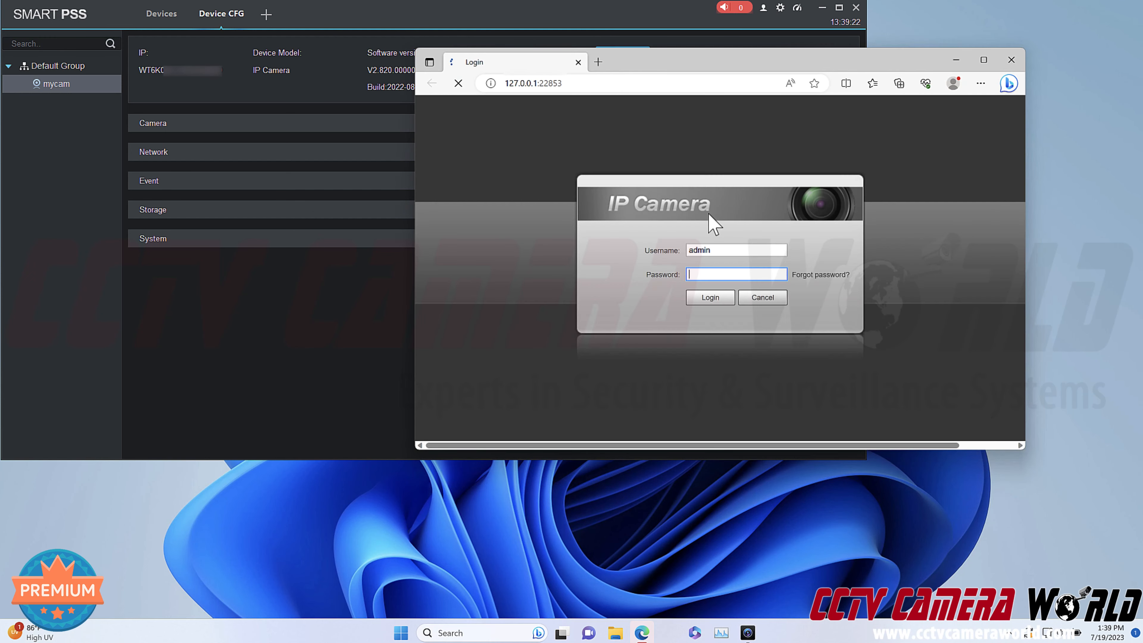
Log in to the camera with the admin password and enlarge Edge to show the live beach view.
{"action": "type", "text": "********"}
{"action": "key", "text": "Return"}
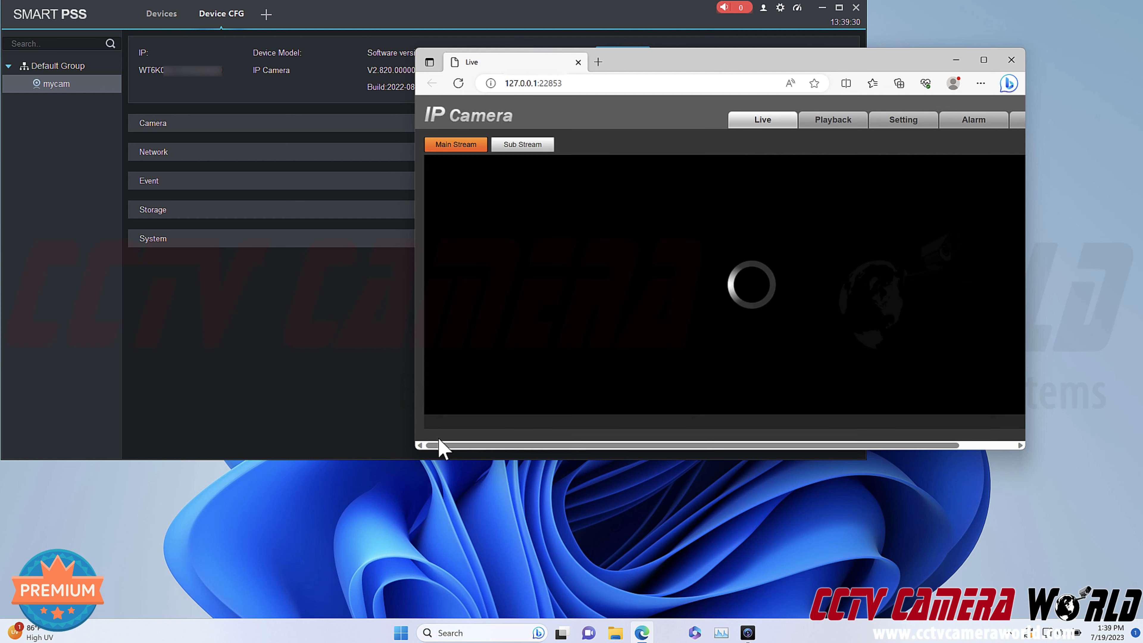
{"action": "left_click_drag", "start_coordinate": [416, 450], "coordinate": [273, 536]}
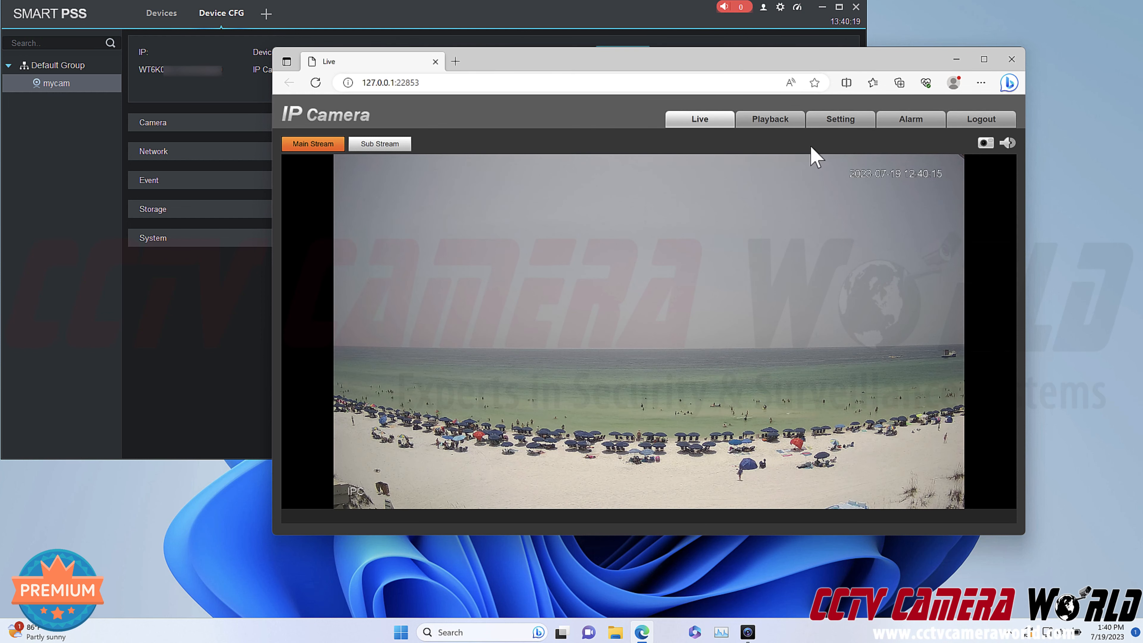
{"action": "left_click", "coordinate": [833, 129]}
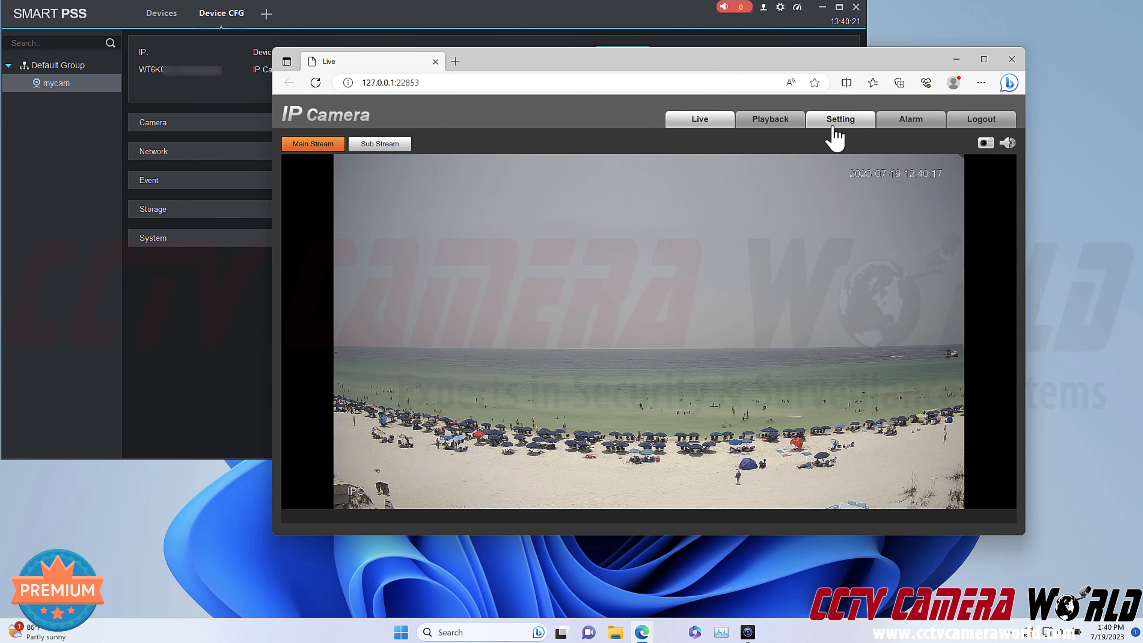
Under Network > Access Platform > RTMP, tick Enable, save, and confirm the third-party streaming prompt.
{"action": "left_click", "coordinate": [318, 162]}
{"action": "left_click", "coordinate": [319, 162]}
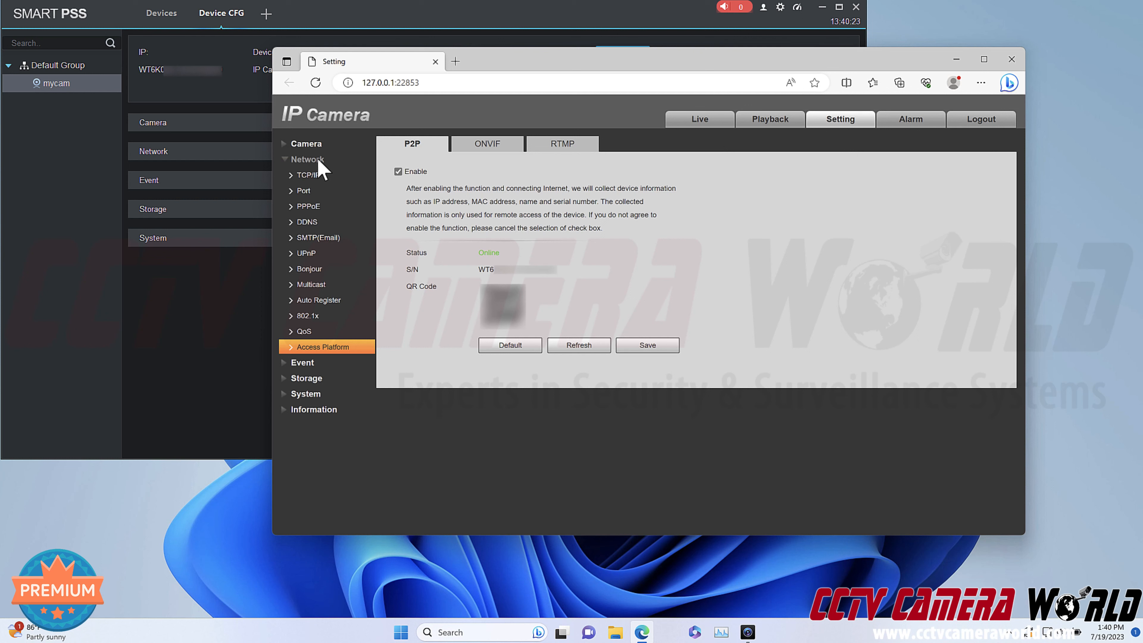
{"action": "left_click", "coordinate": [558, 149]}
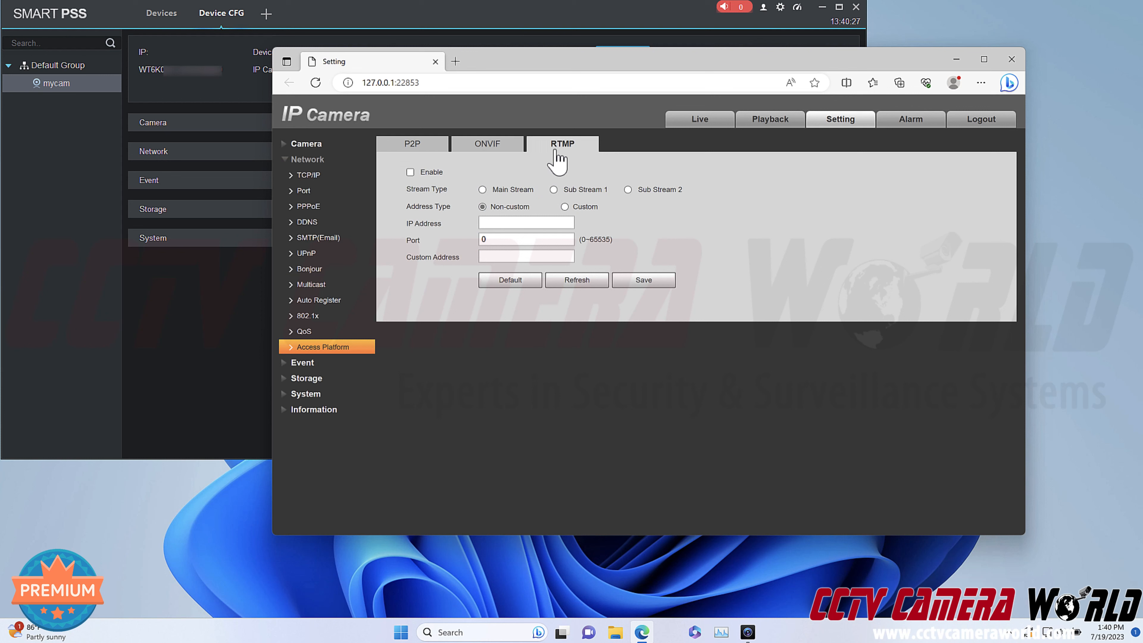
{"action": "left_click", "coordinate": [411, 173]}
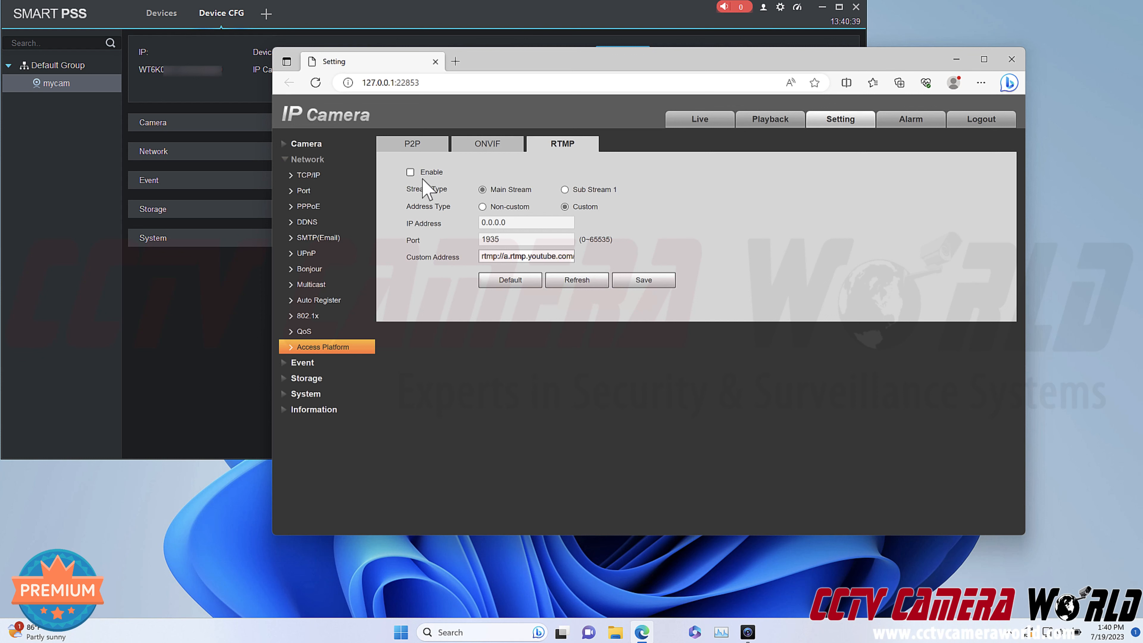
{"action": "left_click", "coordinate": [409, 173]}
{"action": "left_click", "coordinate": [651, 284]}
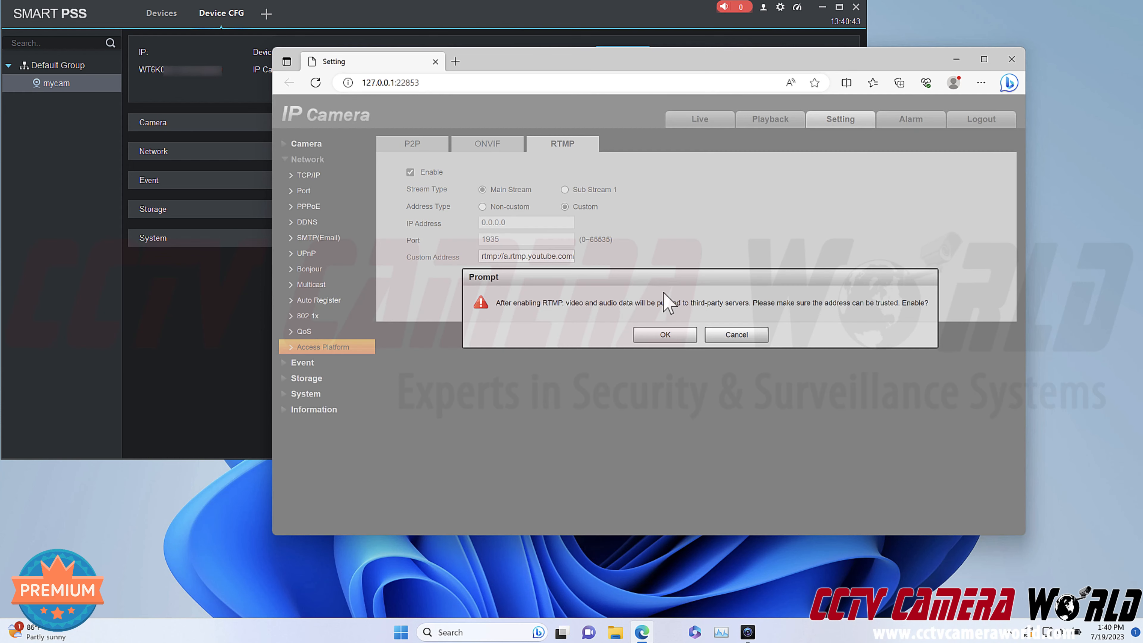
{"action": "left_click", "coordinate": [681, 334]}
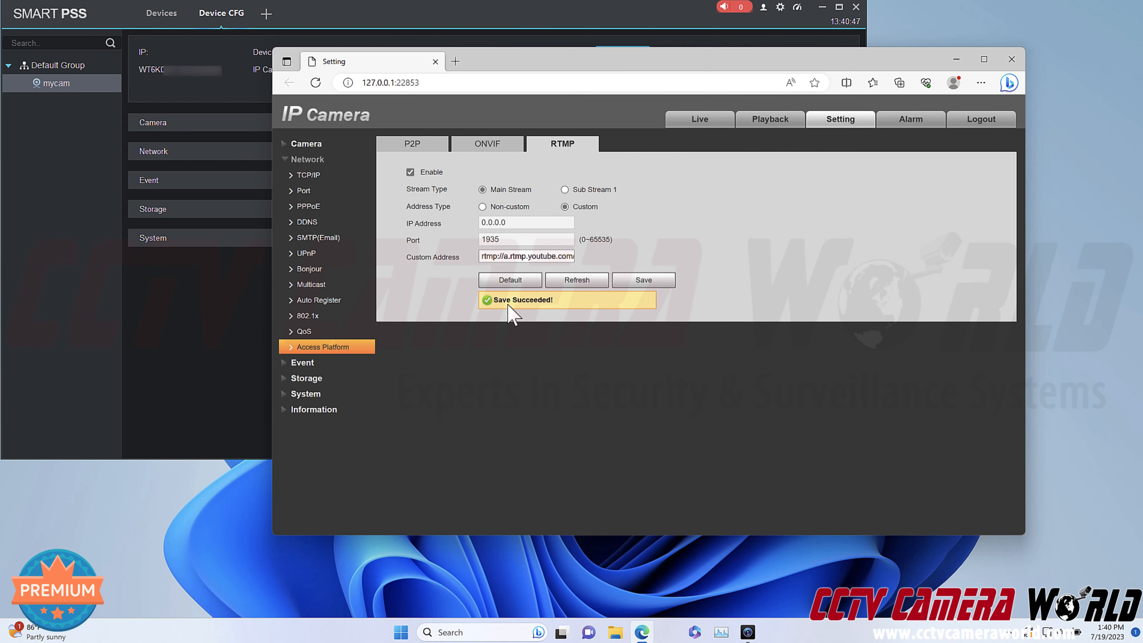